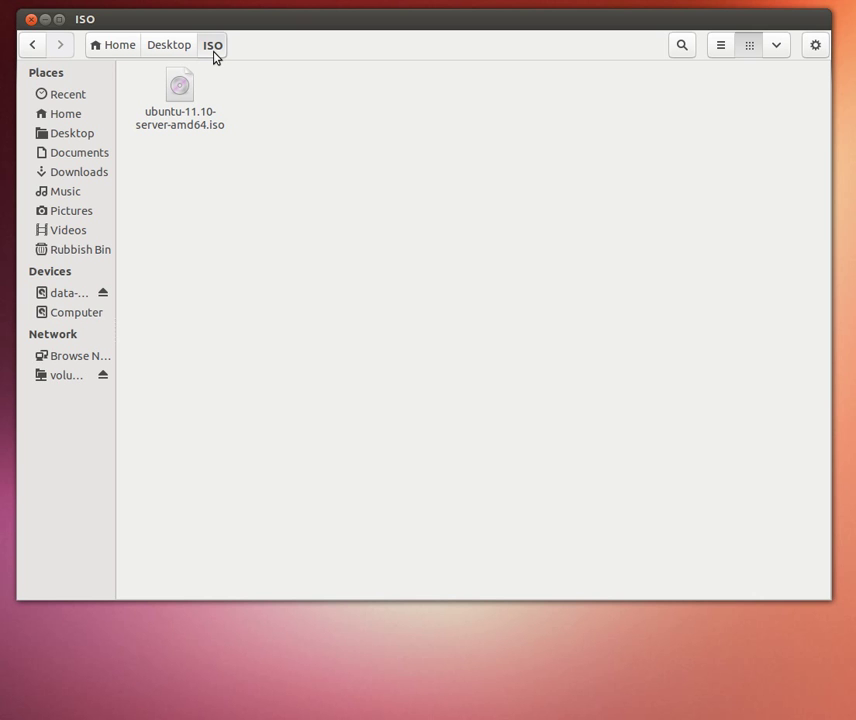
# Switch to VirtualBox Manager and start a new virtual machine named 10316.us.vanilla.pml
pyautogui.hotkey('alt', 'Tab')
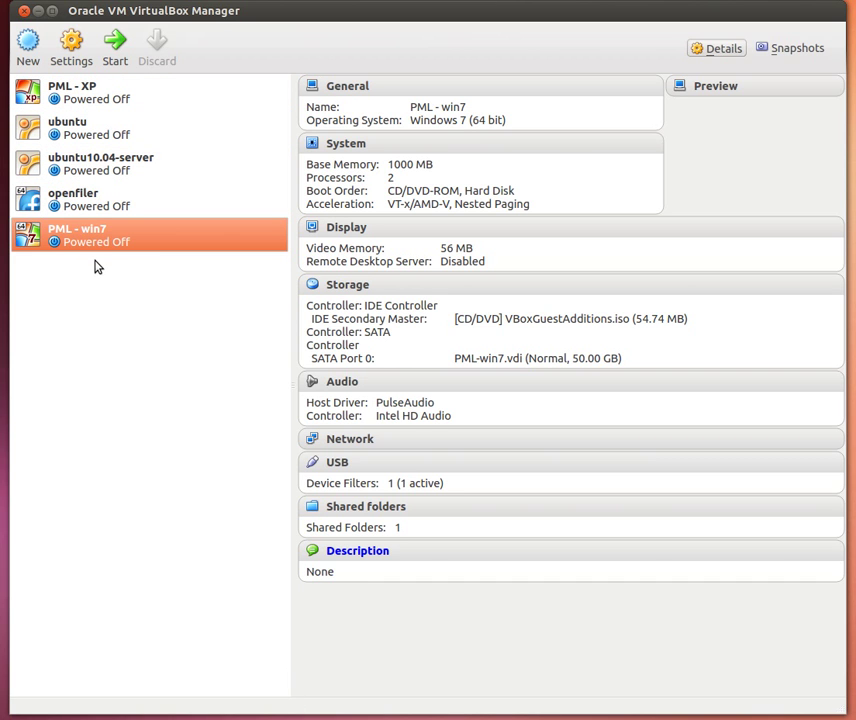
pyautogui.click(29, 58)
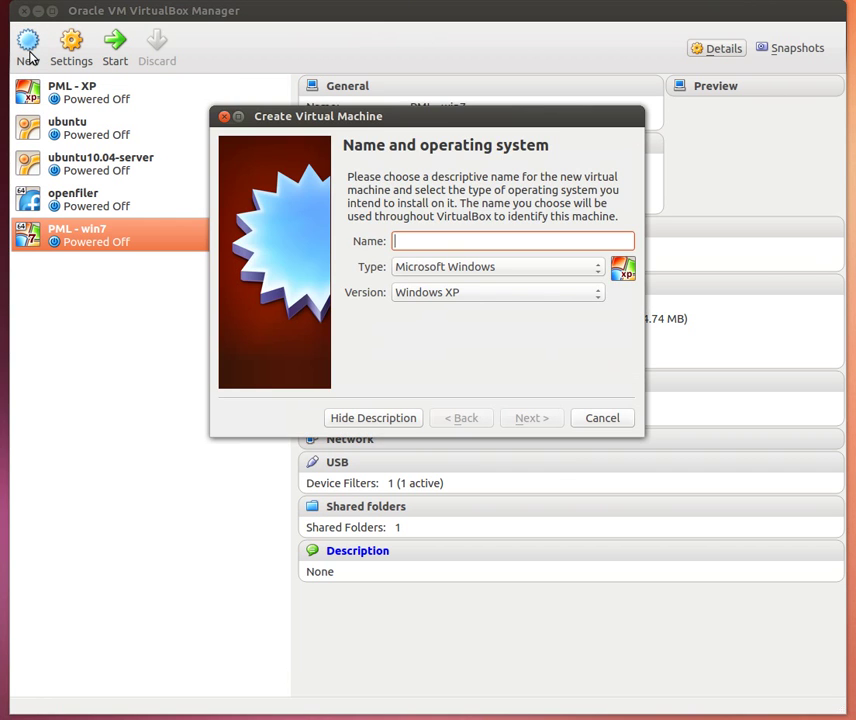
pyautogui.moveTo(465, 116); pyautogui.dragTo(403, 176)
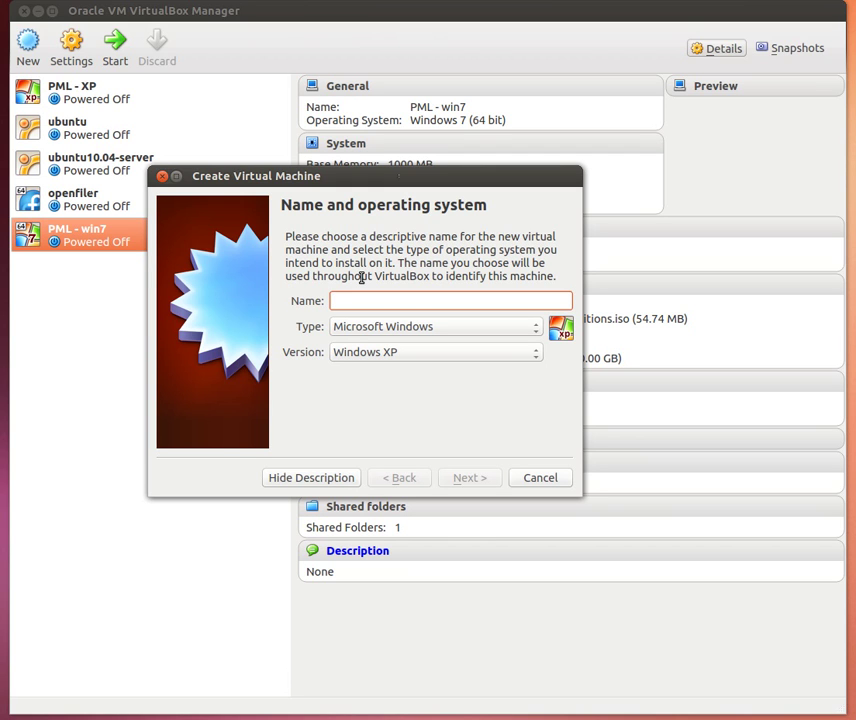
pyautogui.write('1031')
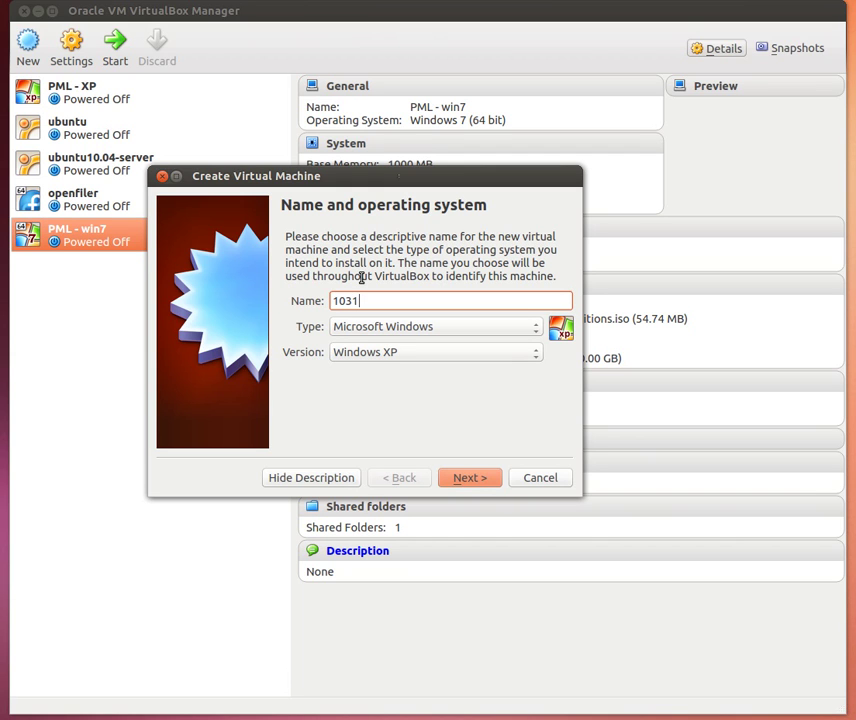
pyautogui.write('6.us.vanilla')
pyautogui.write('.pml')
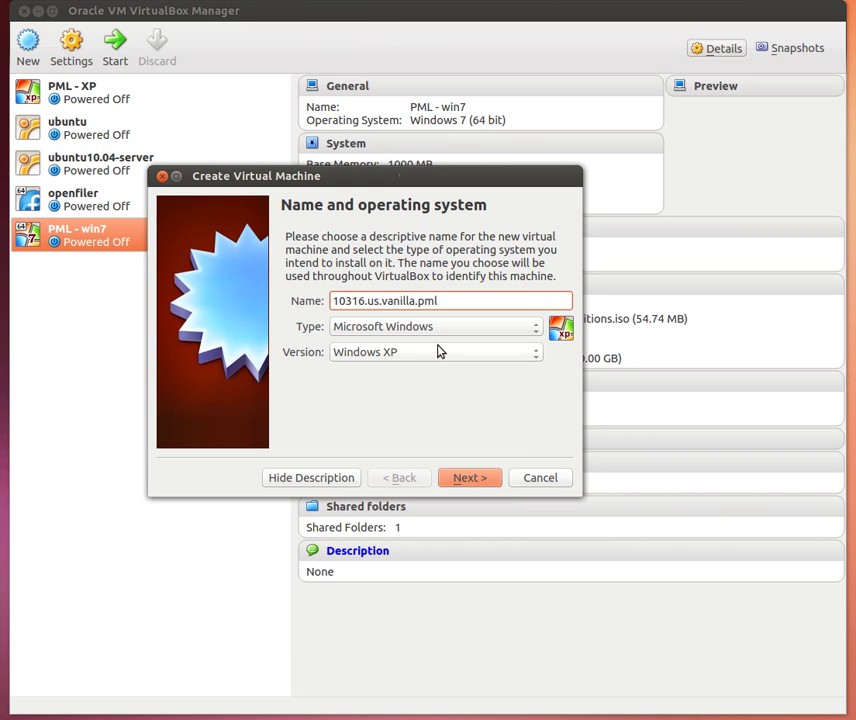
# Copy the full virtual machine name to the clipboard
pyautogui.moveTo(441, 300); pyautogui.dragTo(320, 303)
pyautogui.rightClick(378, 300)
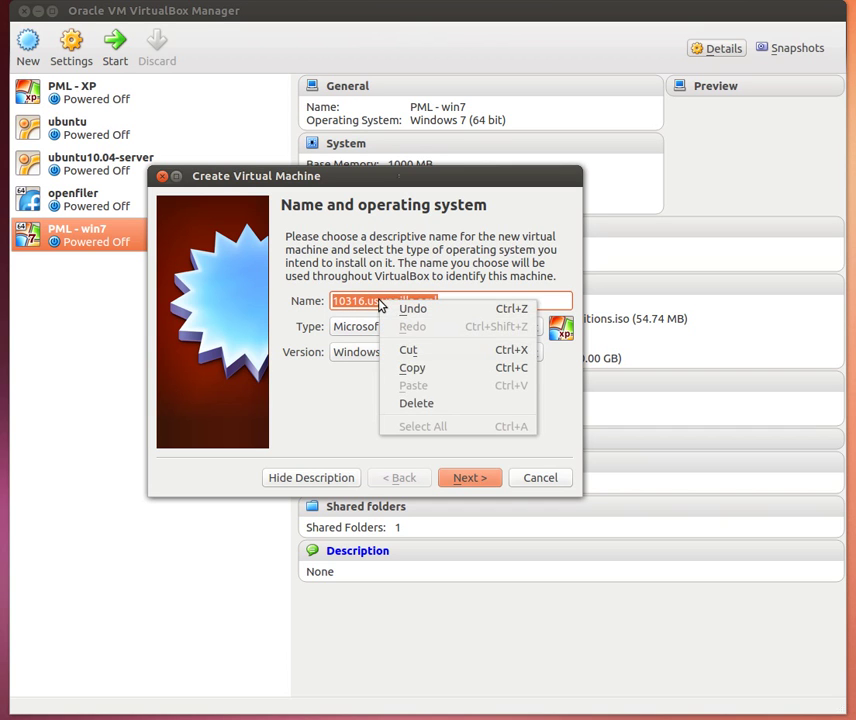
pyautogui.click(399, 368)
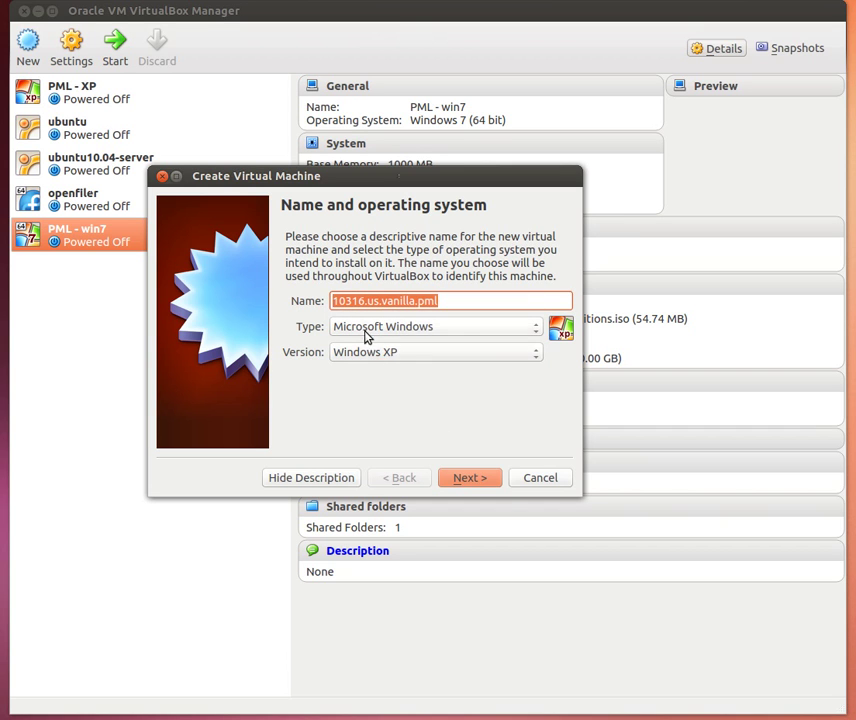
# Set the operating system type to Linux and the version to Ubuntu (64 bit), and continue to the memory settings
pyautogui.click(540, 328)
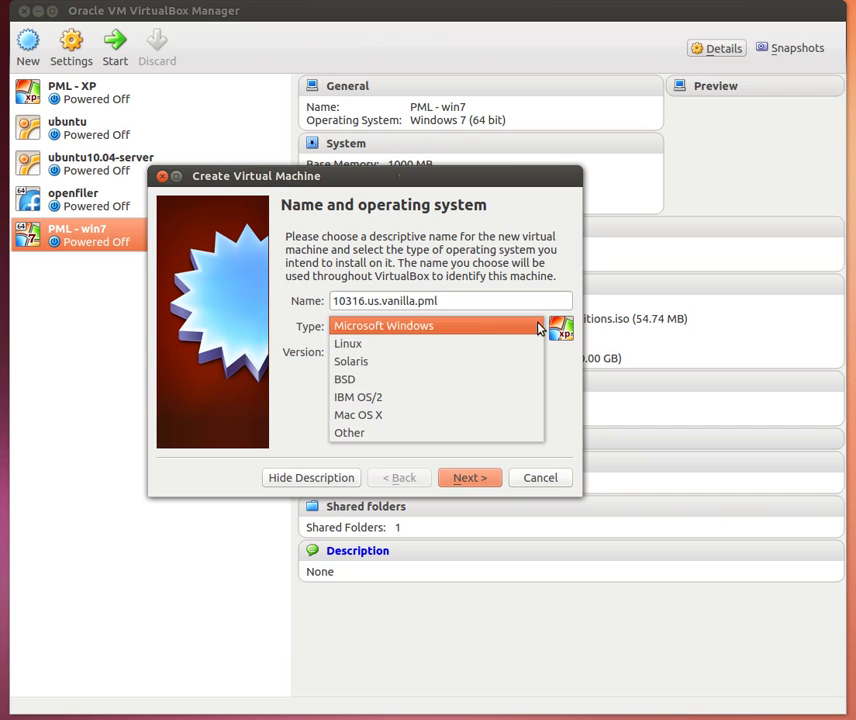
pyautogui.click(485, 345)
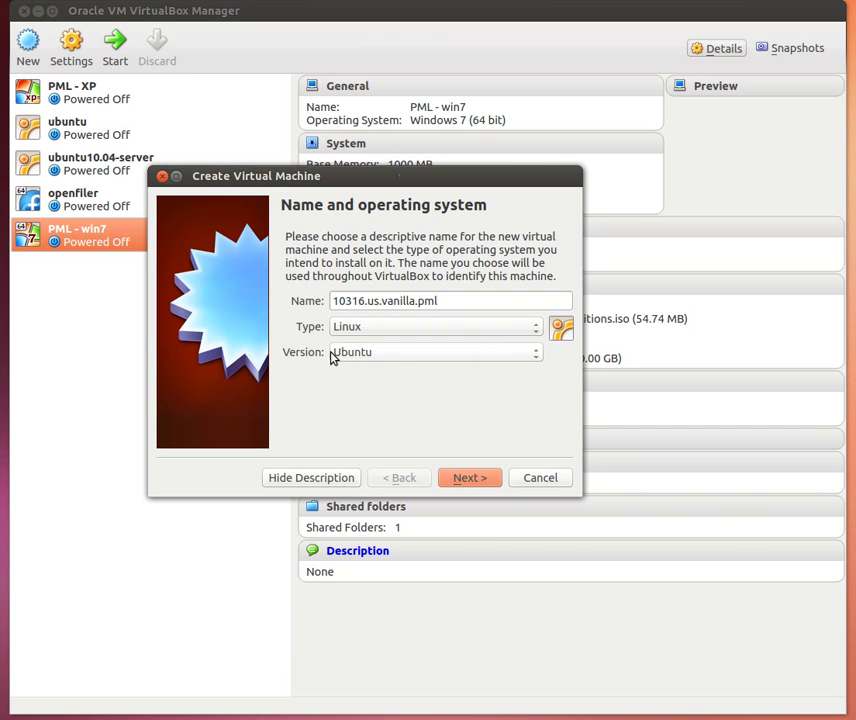
pyautogui.click(536, 354)
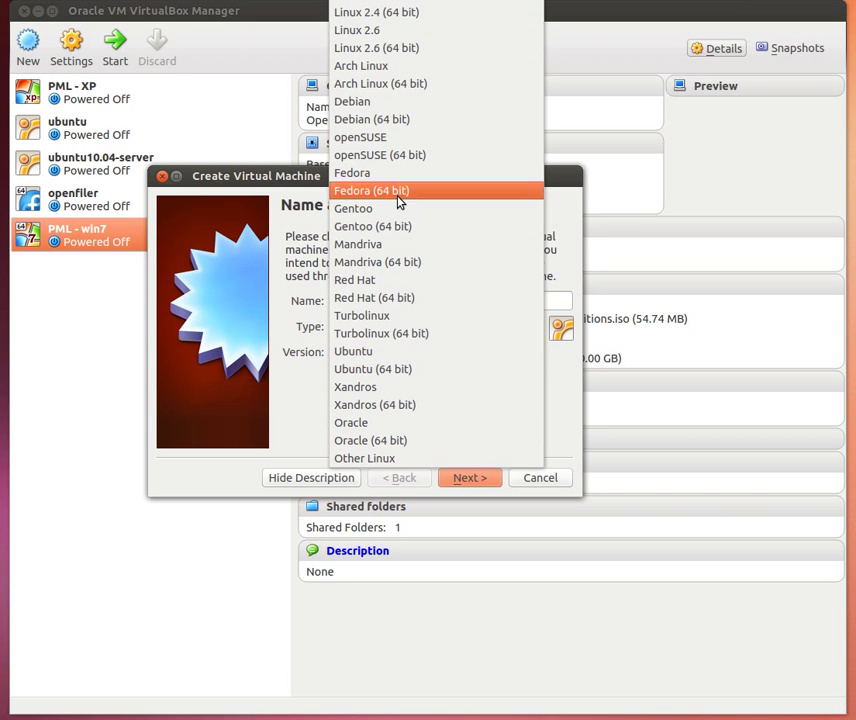
pyautogui.click(403, 372)
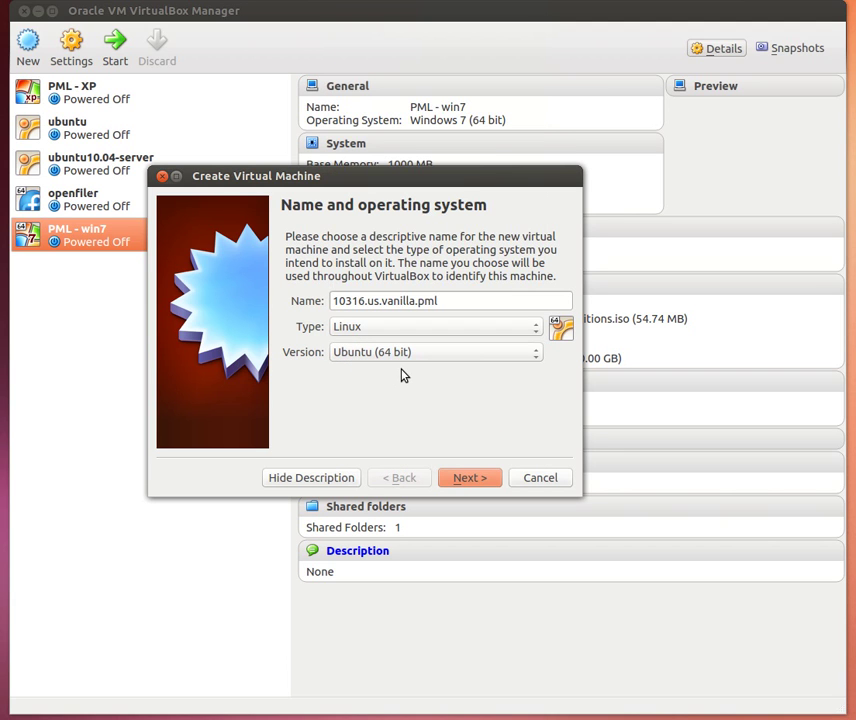
pyautogui.click(464, 480)
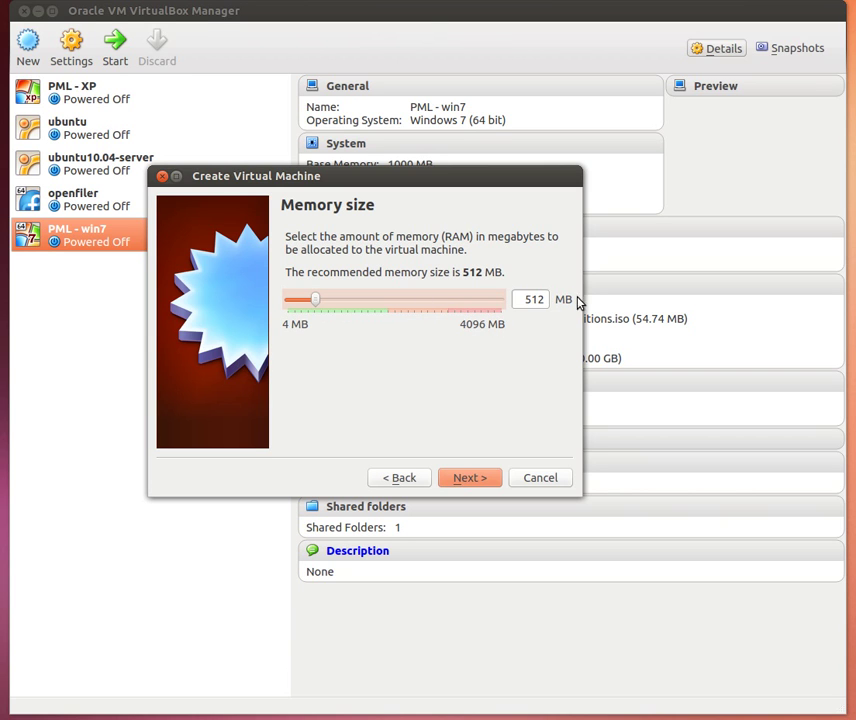
# Set the virtual machine's memory size to 512 MB and continue to the hard drive options
pyautogui.moveTo(548, 298); pyautogui.dragTo(511, 297)
pyautogui.write('1024')
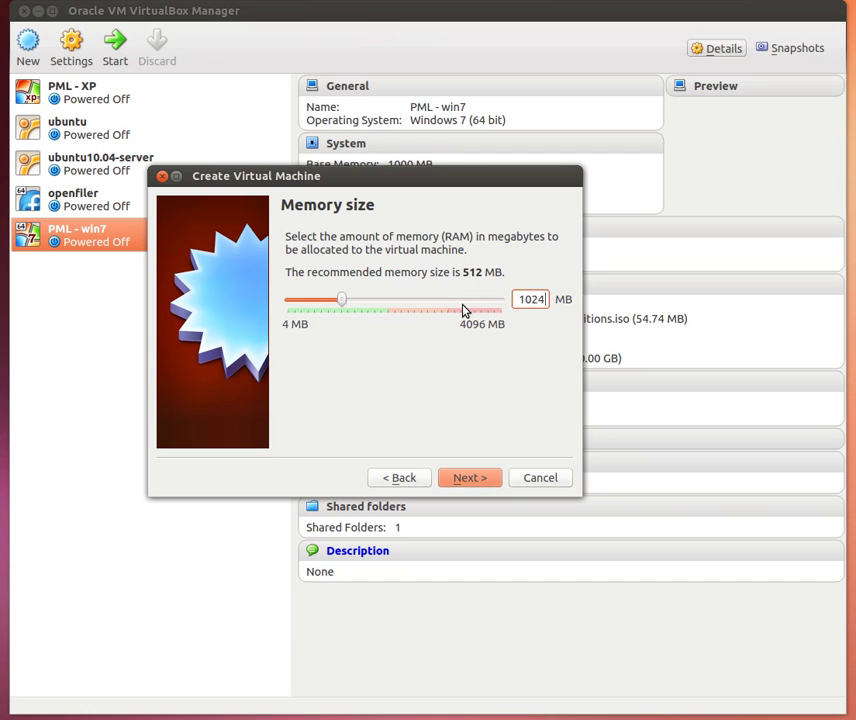
pyautogui.press('BackSpace')
pyautogui.press('BackSpace')
pyautogui.press('BackSpace')
pyautogui.press('BackSpace')
pyautogui.write('512')
pyautogui.click(469, 481)
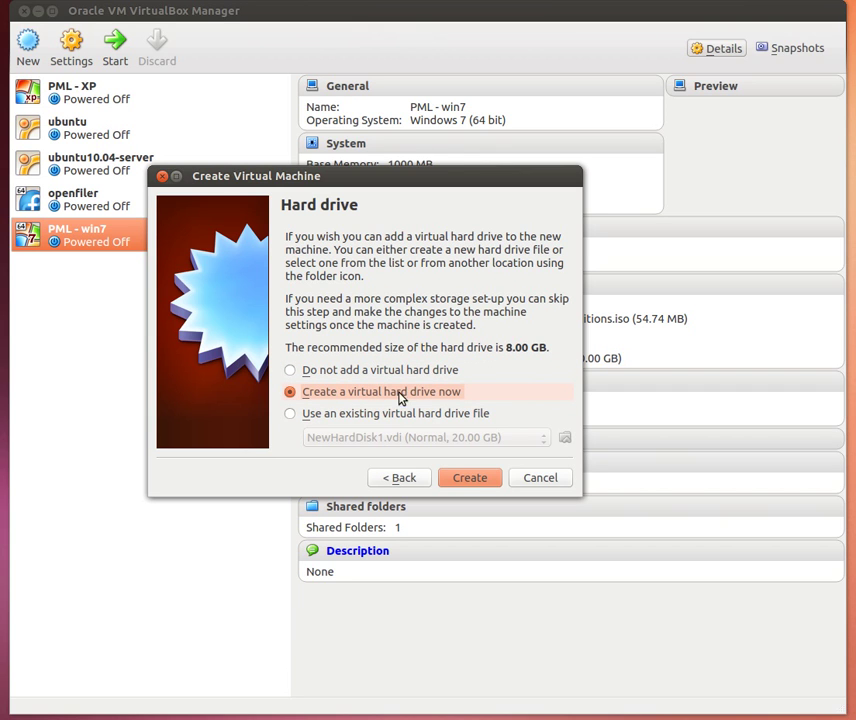
# Create a virtual hard drive now, using the VDI (VirtualBox Disk Image) file type
pyautogui.click(482, 488)
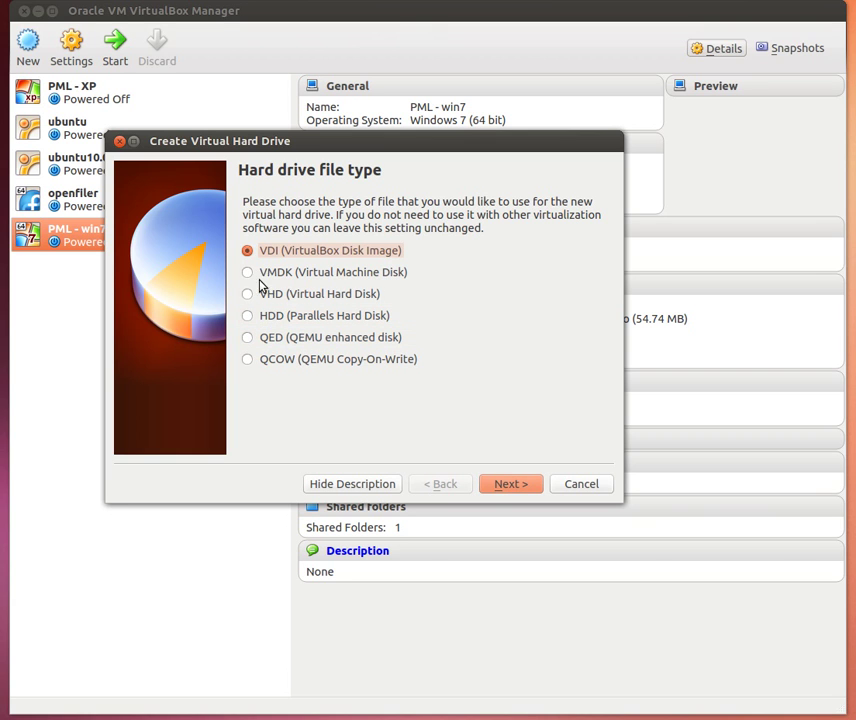
pyautogui.click(512, 484)
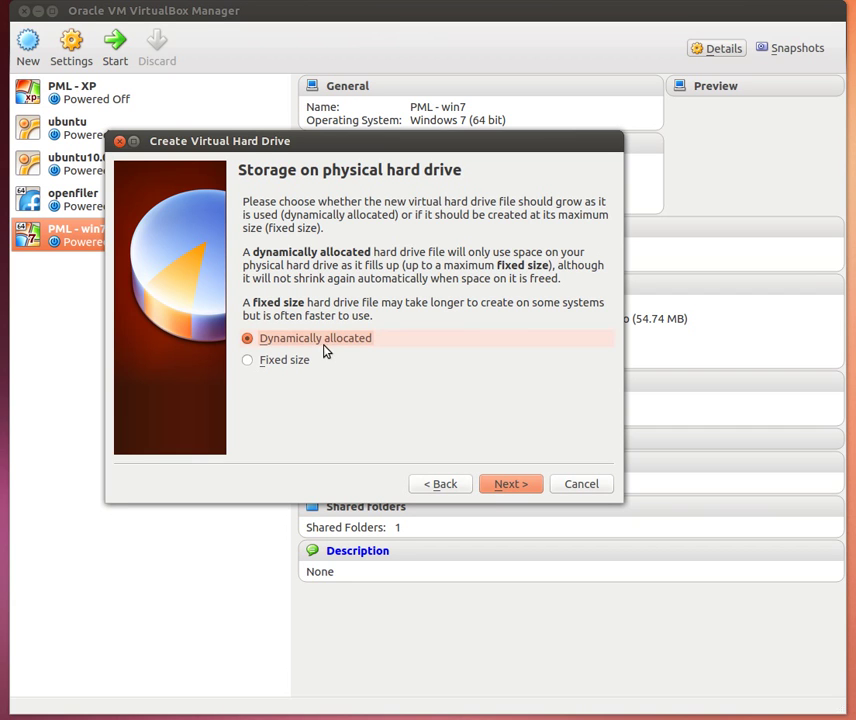
# Go back and move the dialogs apart to check the recommended hard drive size, and return to the storage allocation page
pyautogui.click(437, 487)
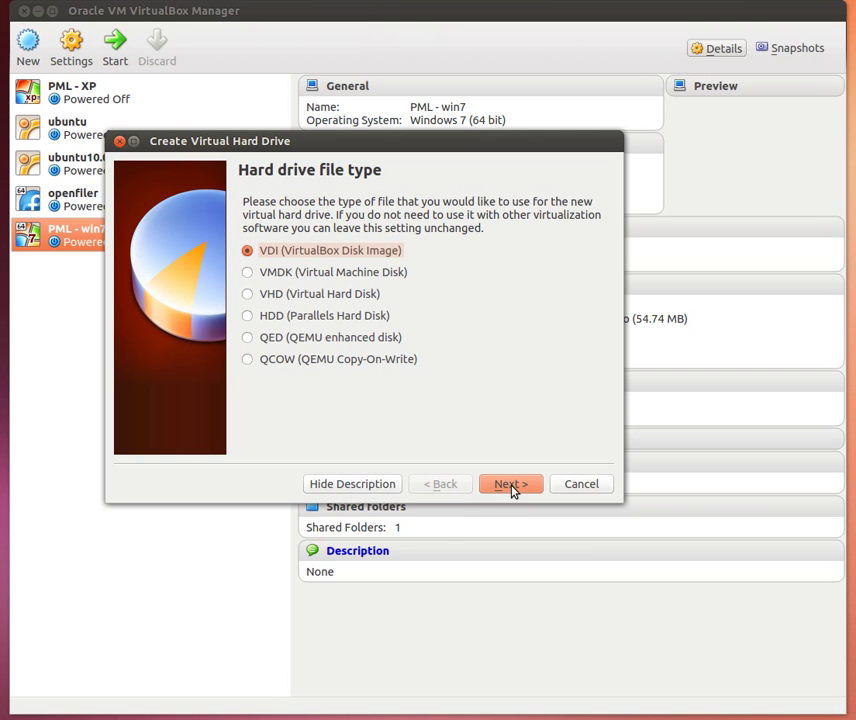
pyautogui.moveTo(385, 140); pyautogui.dragTo(445, 446)
pyautogui.moveTo(388, 167); pyautogui.dragTo(358, 56)
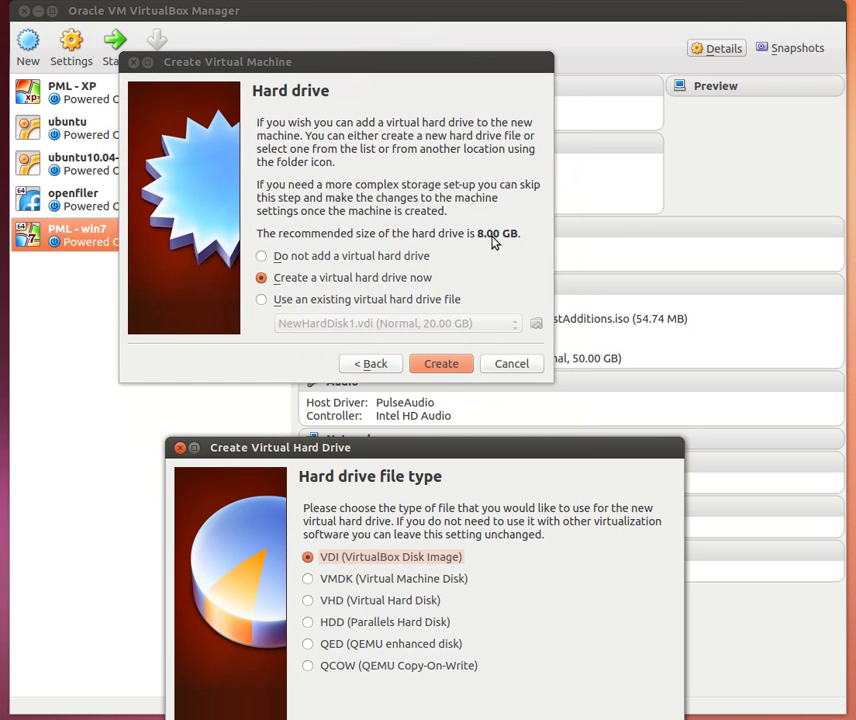
pyautogui.moveTo(459, 447); pyautogui.dragTo(432, 123)
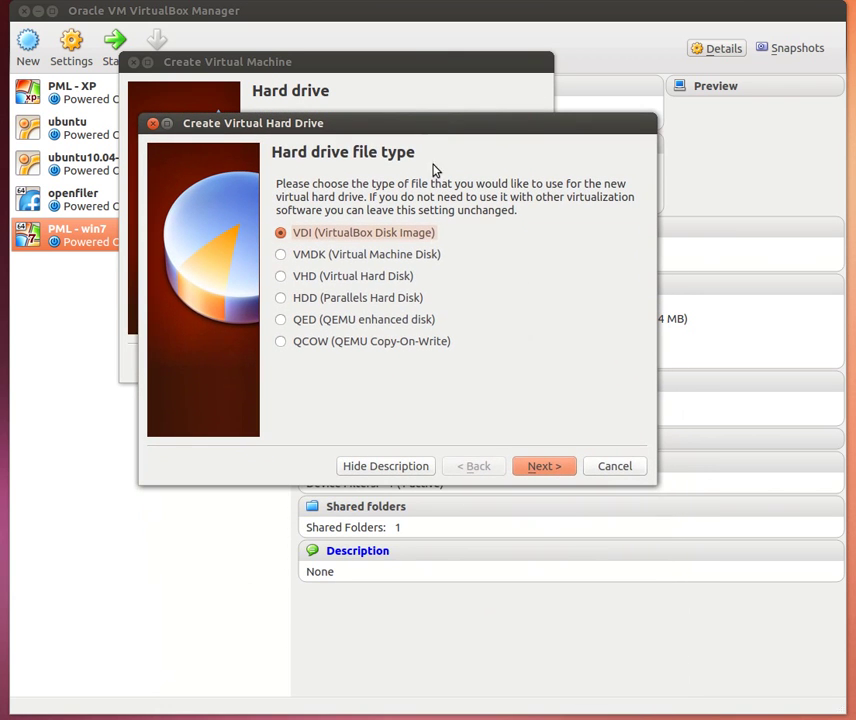
pyautogui.click(546, 468)
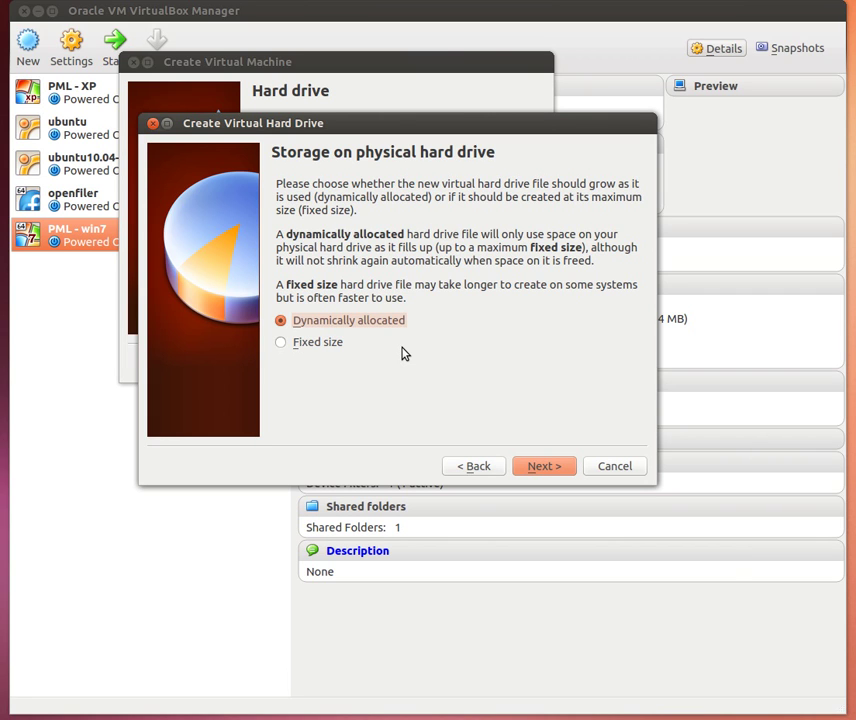
# Make the virtual hard drive dynamically allocated and continue to its file location and size
pyautogui.click(283, 343)
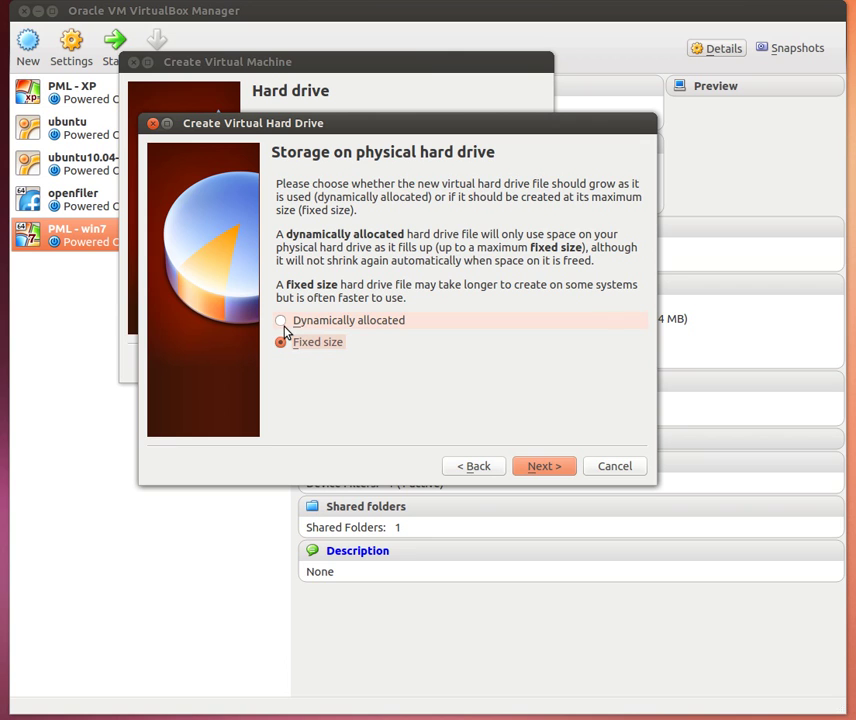
pyautogui.click(283, 324)
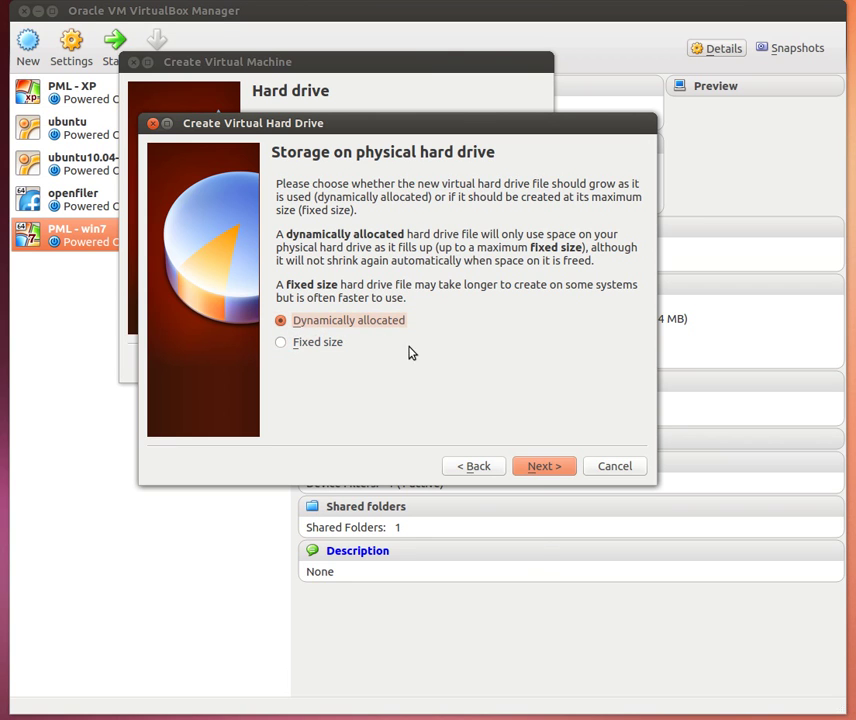
pyautogui.click(541, 467)
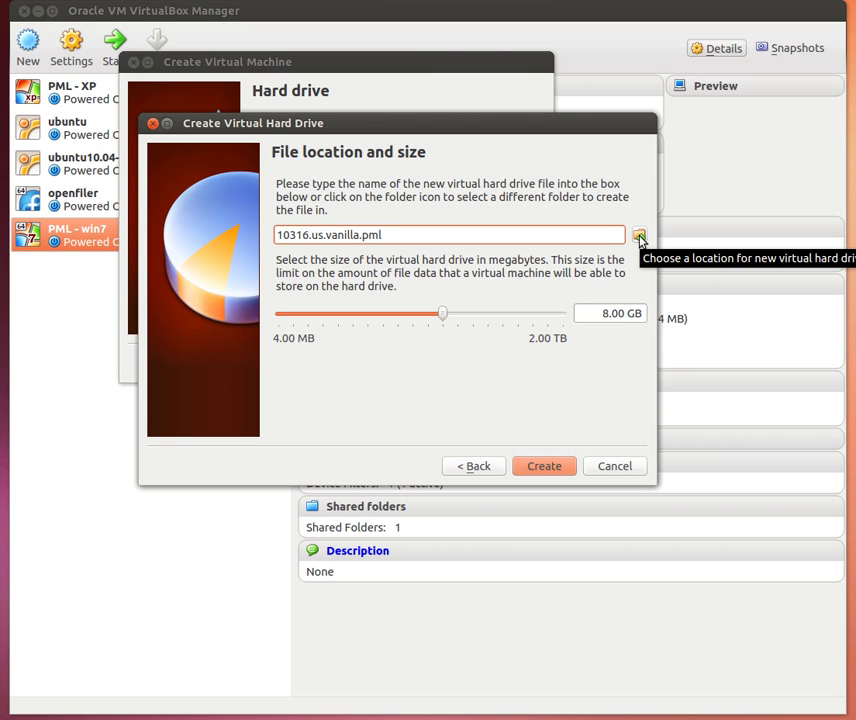
pyautogui.moveTo(631, 122); pyautogui.dragTo(368, 130)
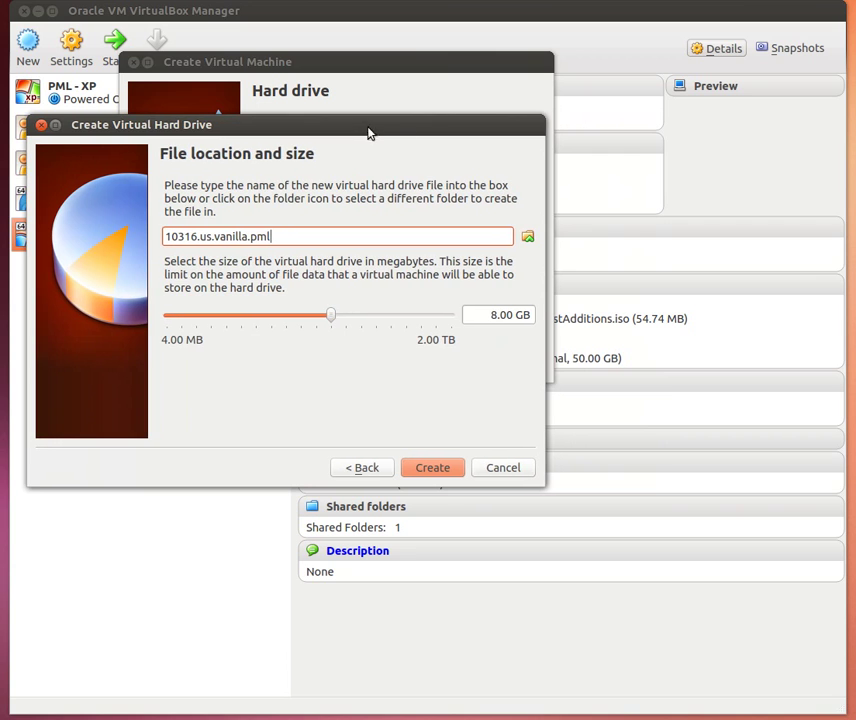
pyautogui.click(528, 237)
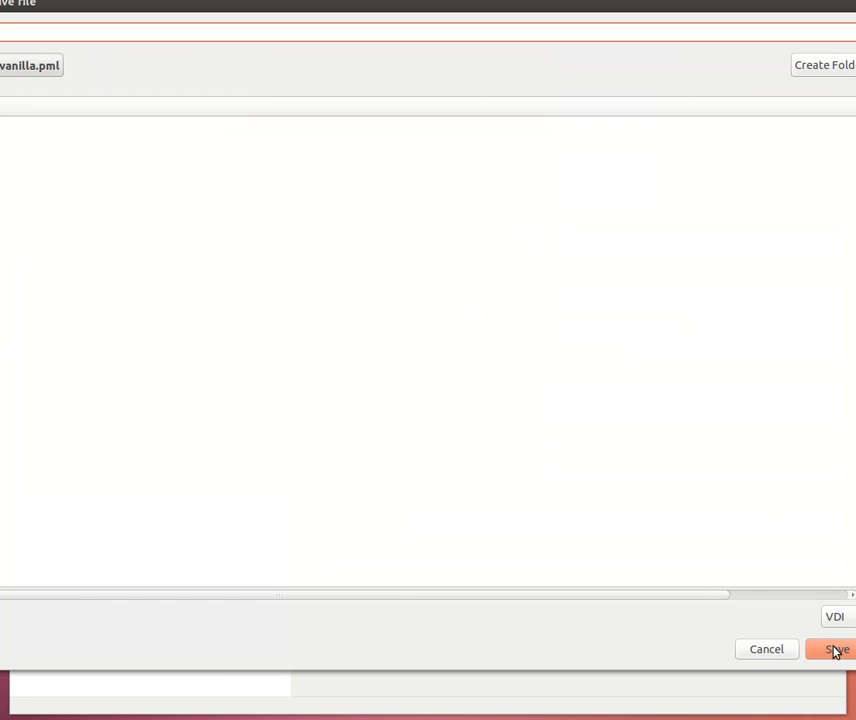
pyautogui.click(772, 651)
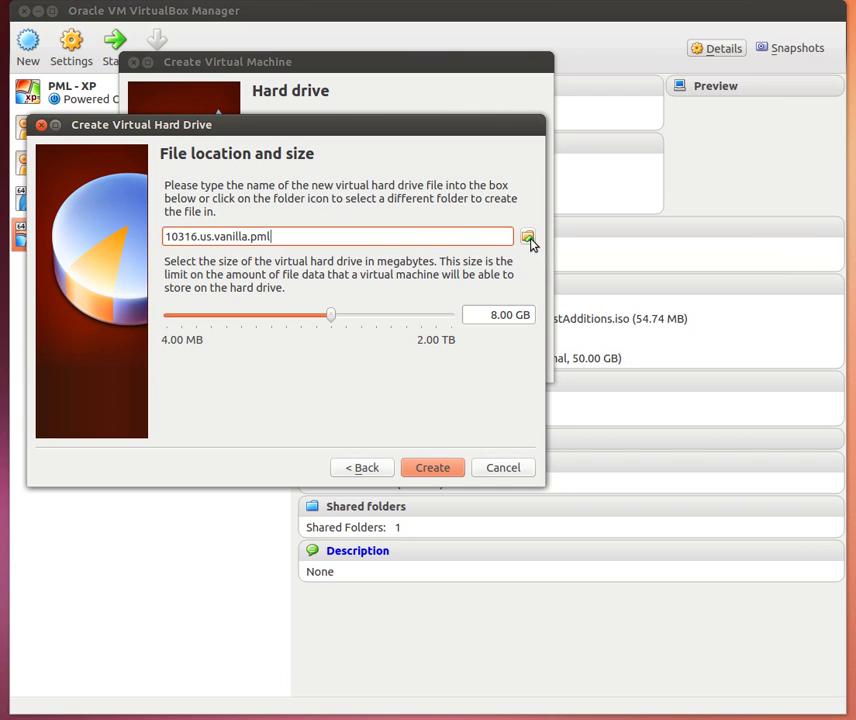
# Choose a location for the virtual hard drive file, browsing to the user-named folder inside virtual.machines on data-removable
pyautogui.click(528, 238)
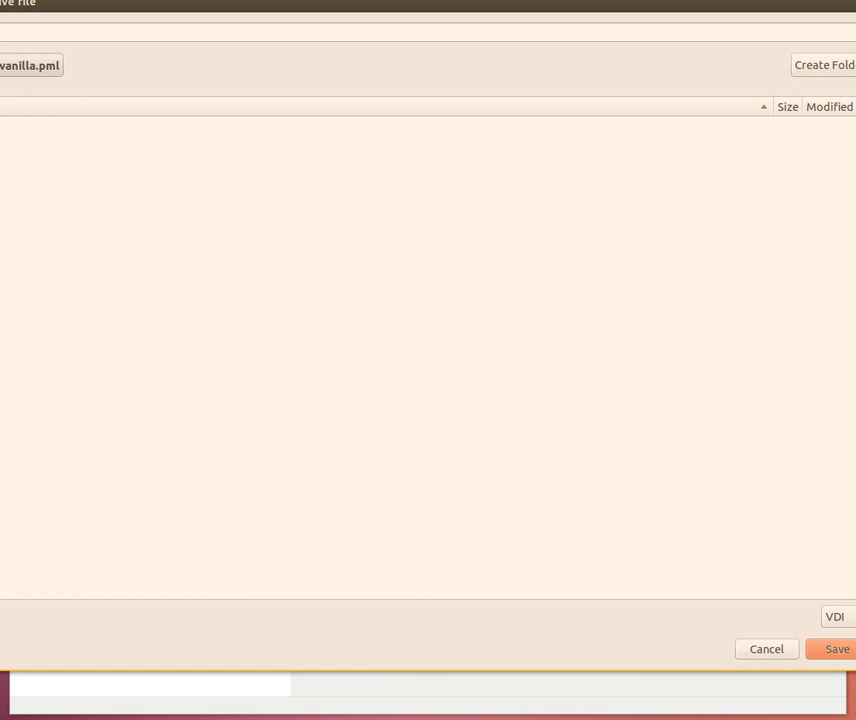
pyautogui.moveTo(850, 668); pyautogui.dragTo(175, 572)
pyautogui.moveTo(20, 4); pyautogui.dragTo(455, 90)
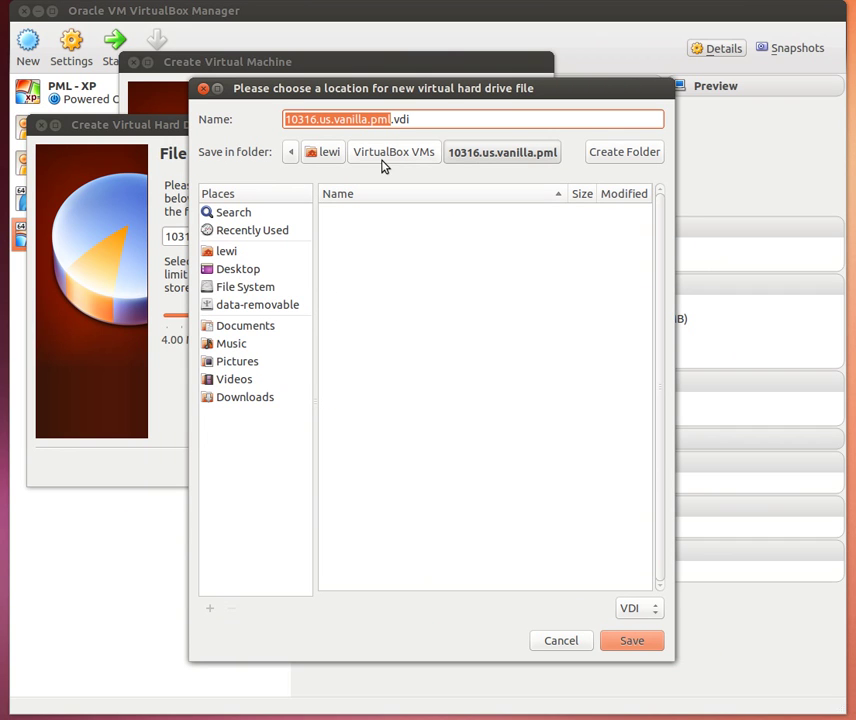
pyautogui.click(246, 311)
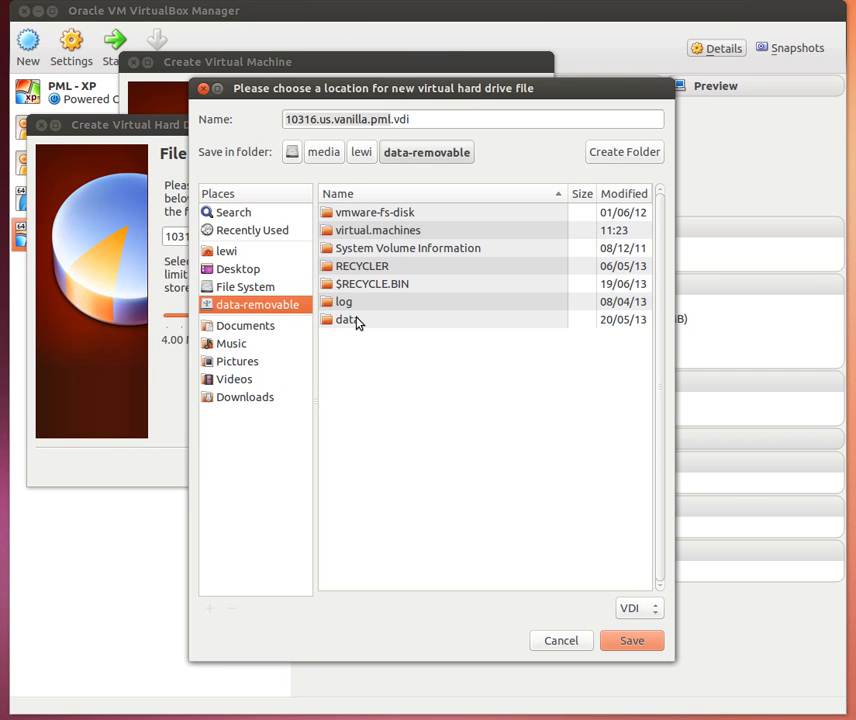
pyautogui.doubleClick(362, 233)
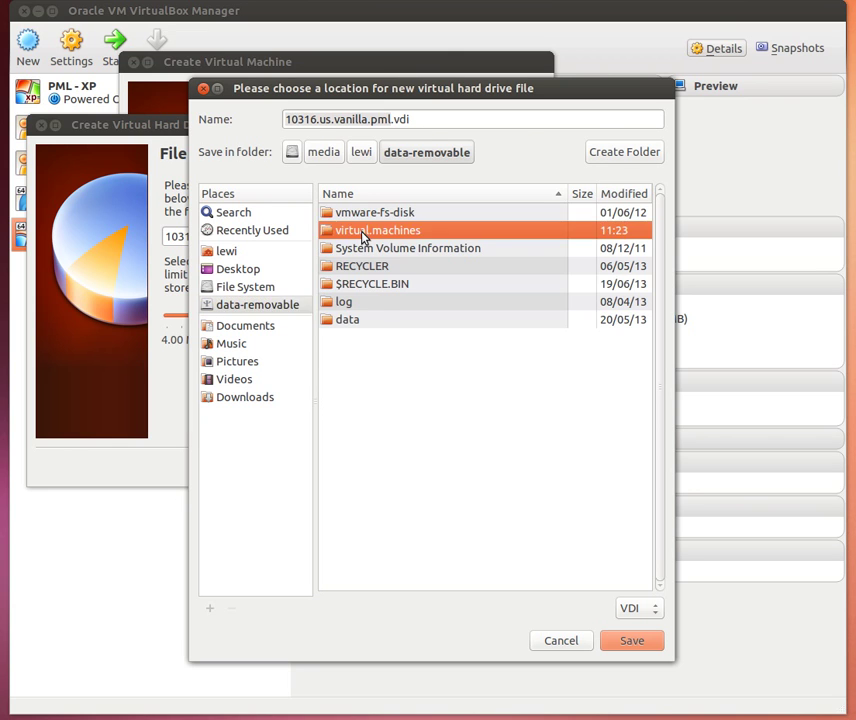
pyautogui.click(350, 223)
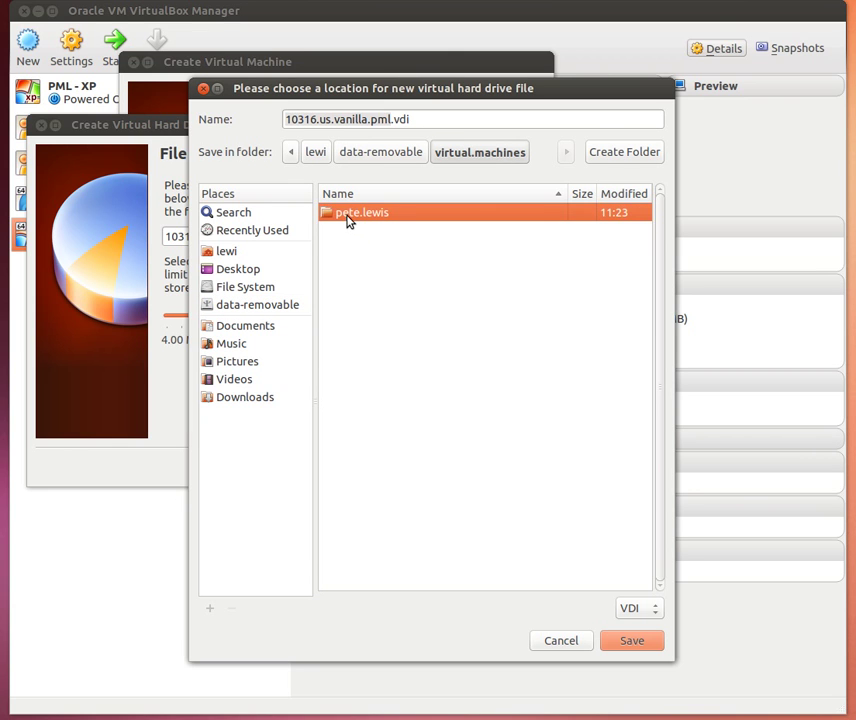
pyautogui.doubleClick(348, 221)
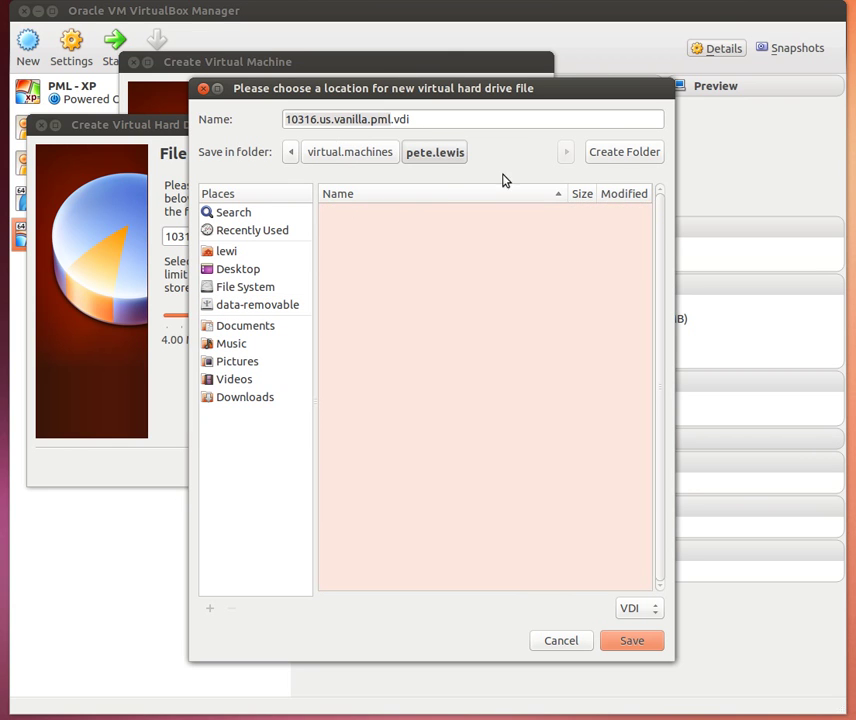
# Add a new folder inside the user-named folder and enter 10316.us.vanilla.pml as its name
pyautogui.click(627, 153)
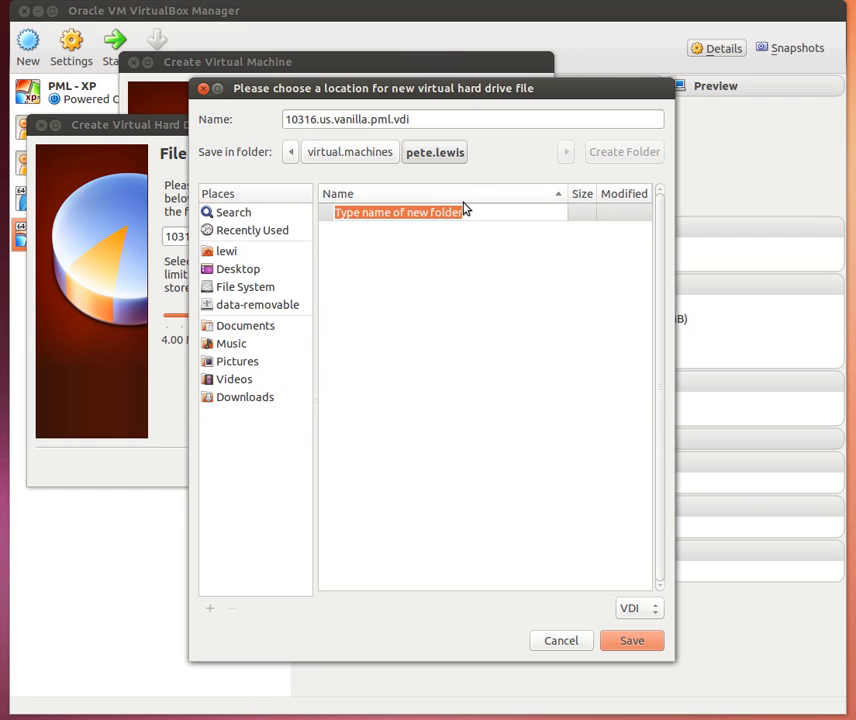
pyautogui.rightClick(435, 213)
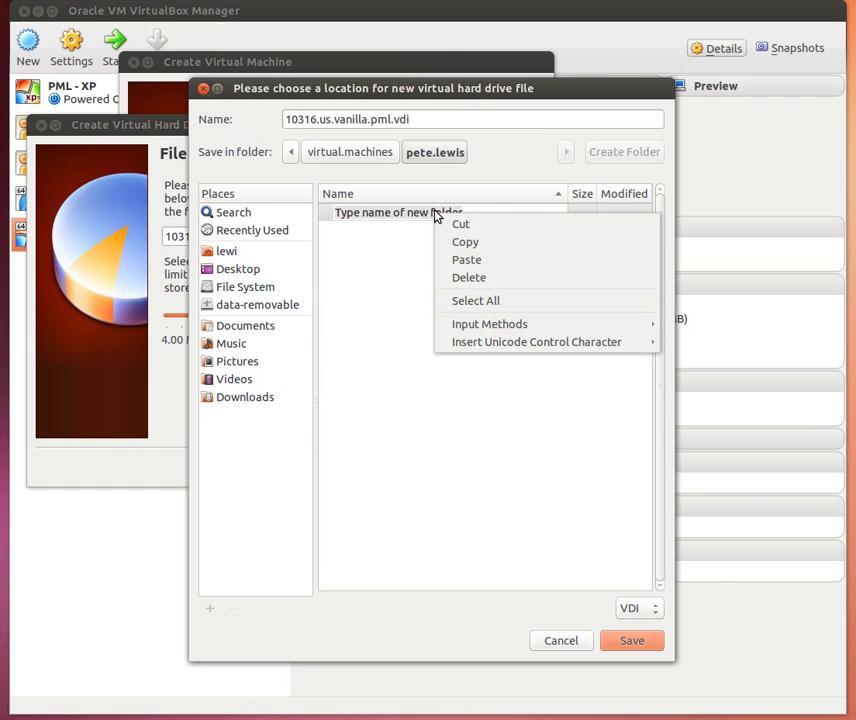
pyautogui.click(453, 262)
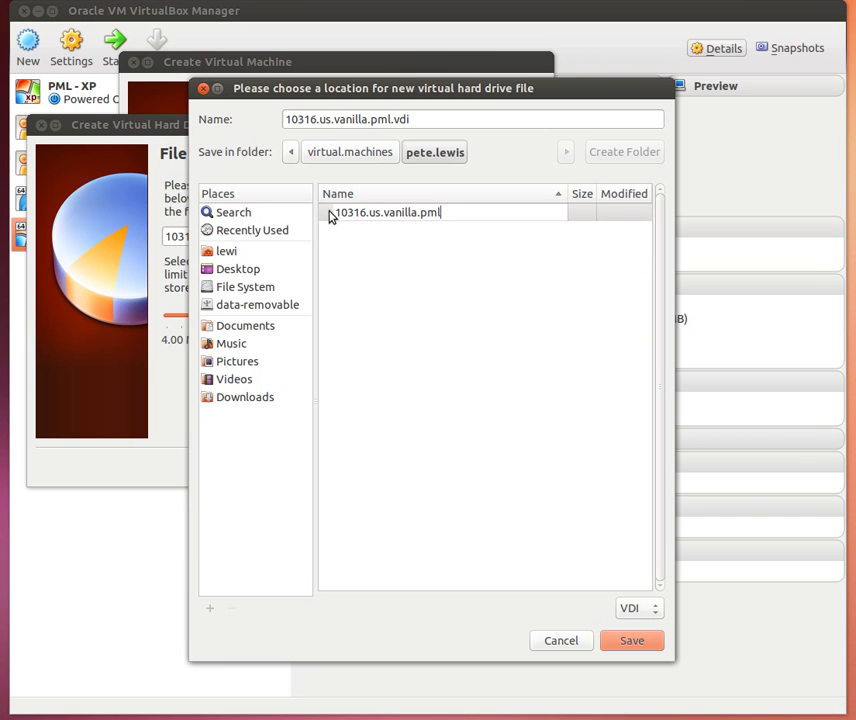
pyautogui.moveTo(338, 212)
pyautogui.mouseDown()
pyautogui.moveTo(443, 212)
pyautogui.moveTo(352, 214)
pyautogui.moveTo(336, 229)
pyautogui.mouseUp()
pyautogui.click(443, 212)
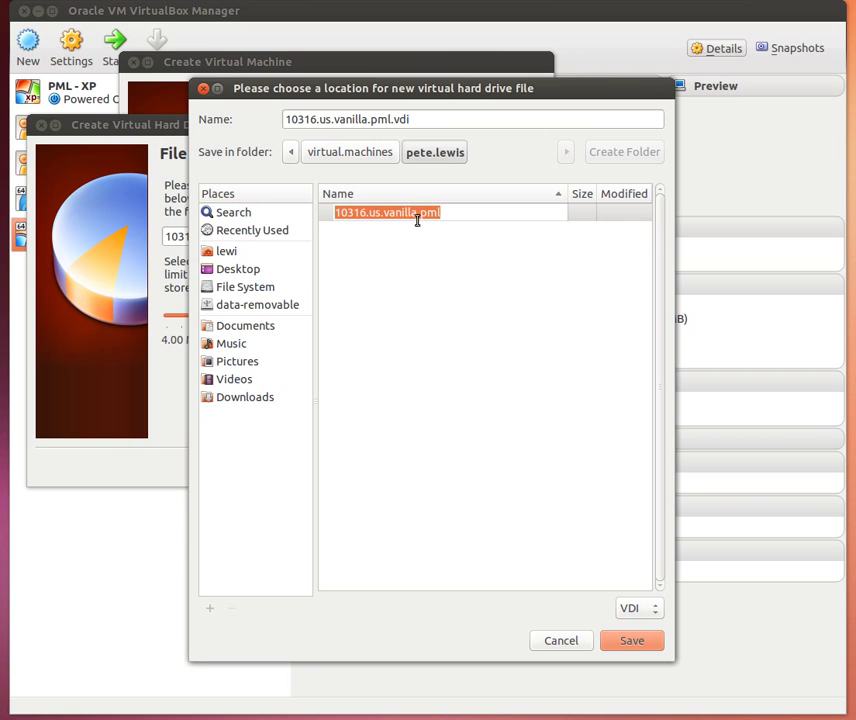
# Save the drive file location as 10316.us.vanilla.pml.vdi in the user-named folder and create the 8.00 GB virtual hard drive
pyautogui.click(635, 640)
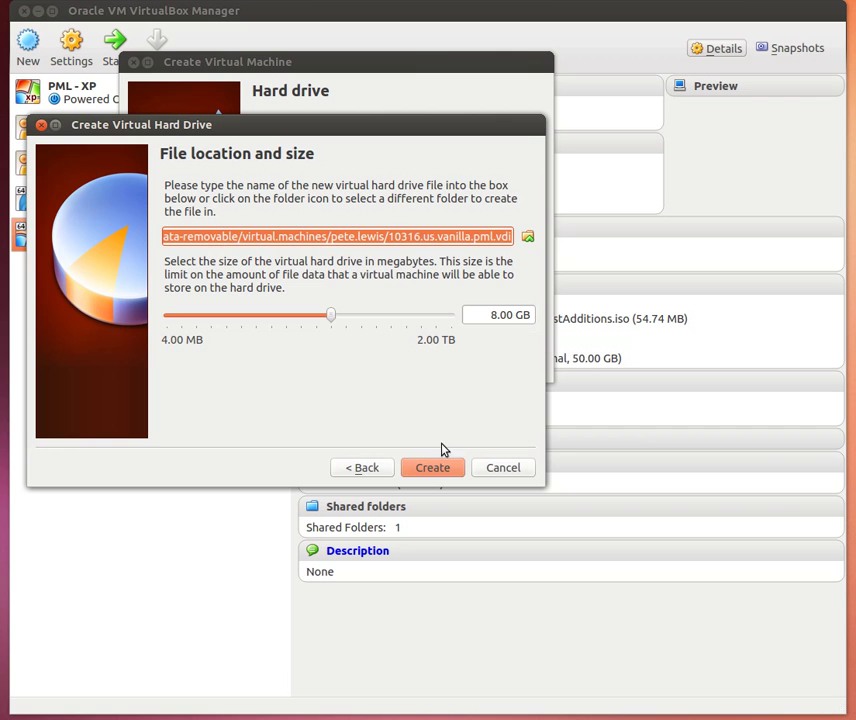
pyautogui.click(439, 472)
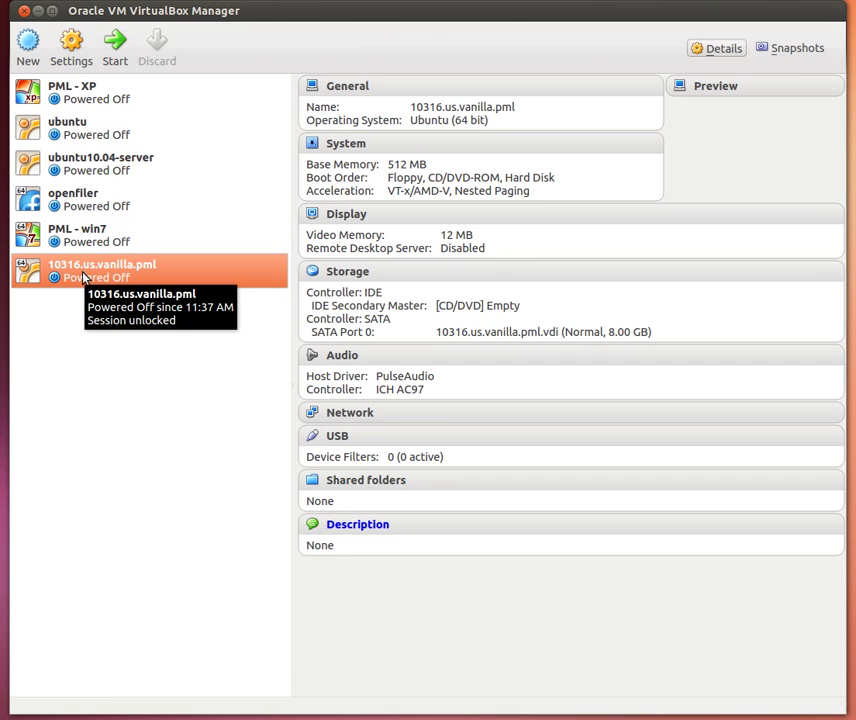
# In the settings of 10316.us.vanilla.pml, attach network Adapter 1 to Bridged Adapter
pyautogui.click(80, 60)
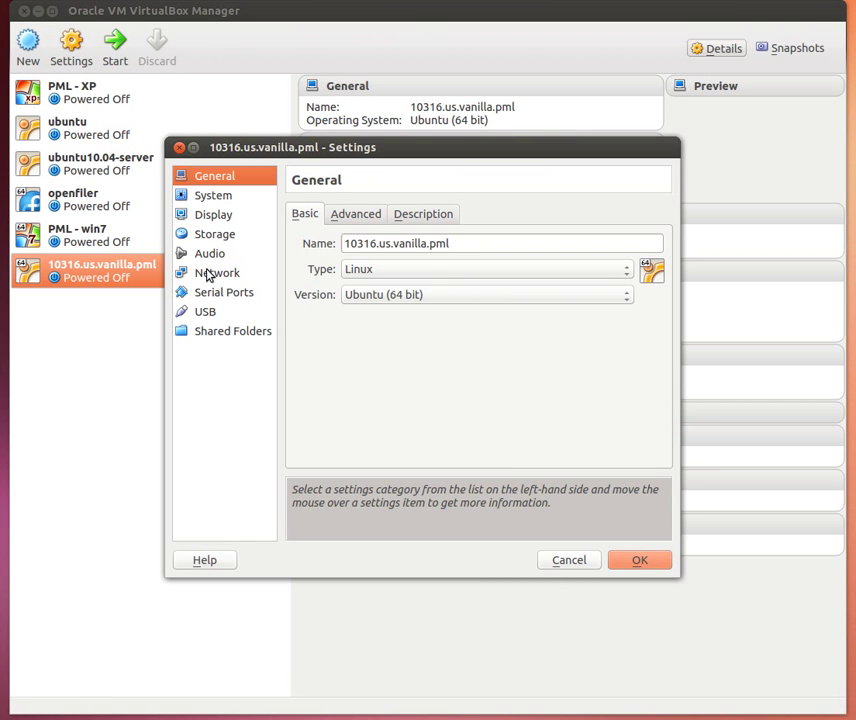
pyautogui.click(203, 279)
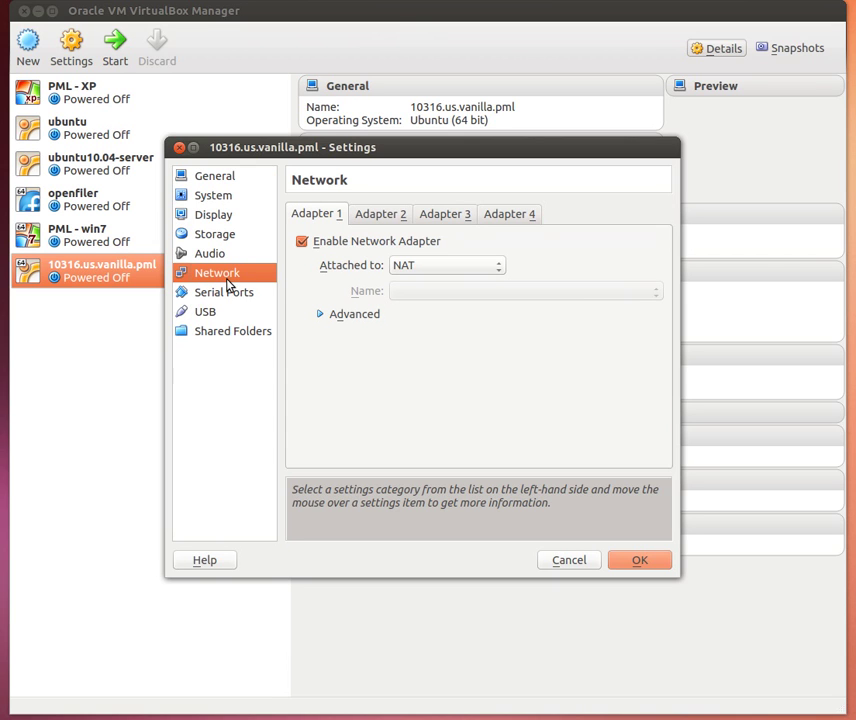
pyautogui.click(500, 268)
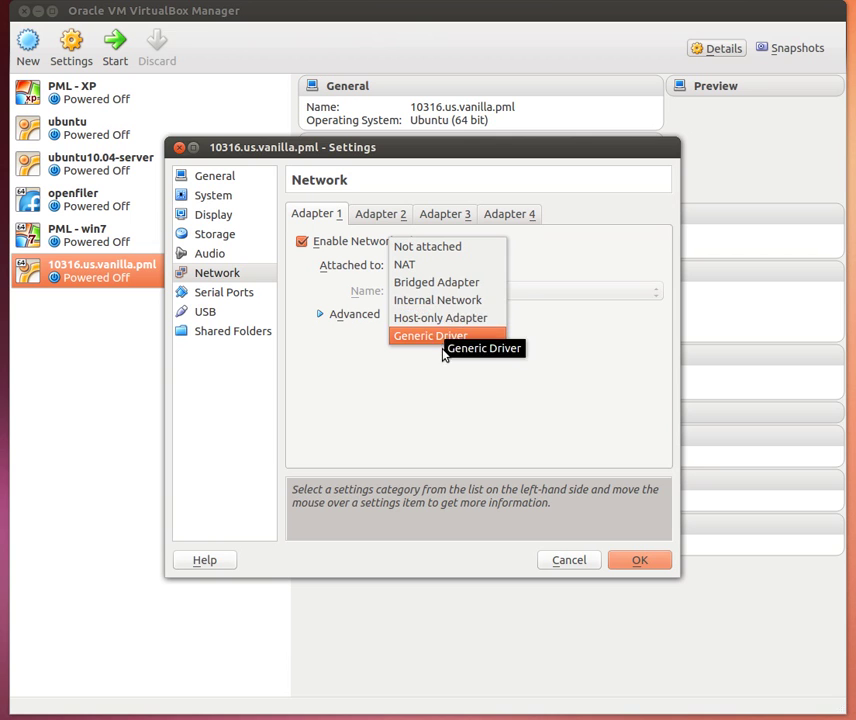
pyautogui.click(441, 284)
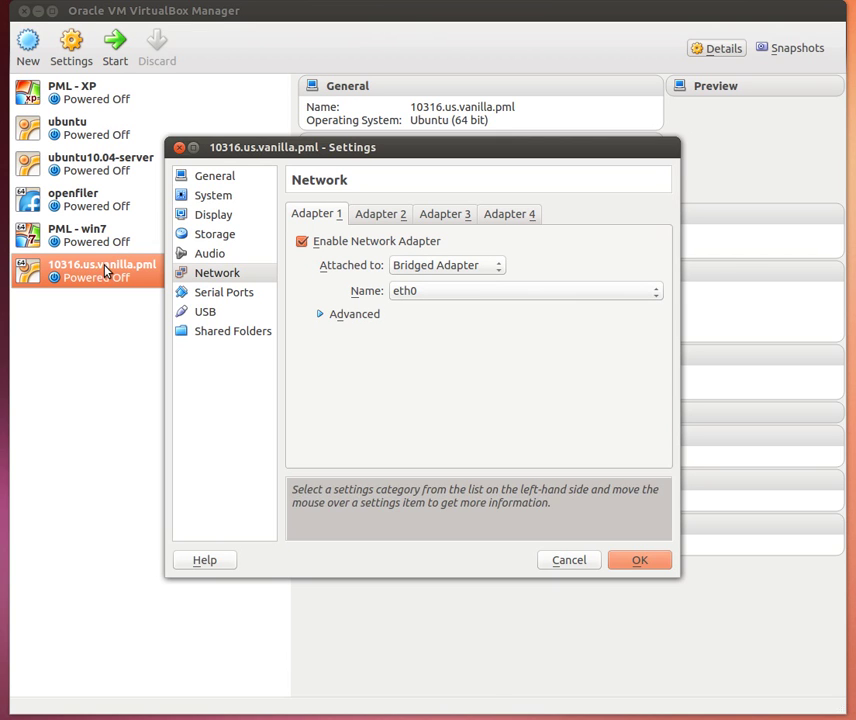
# Load ubuntu-11.10-server-amd64.iso from the ISO folder on the Desktop into the empty IDE CD/DVD drive and save the machine's settings
pyautogui.click(204, 238)
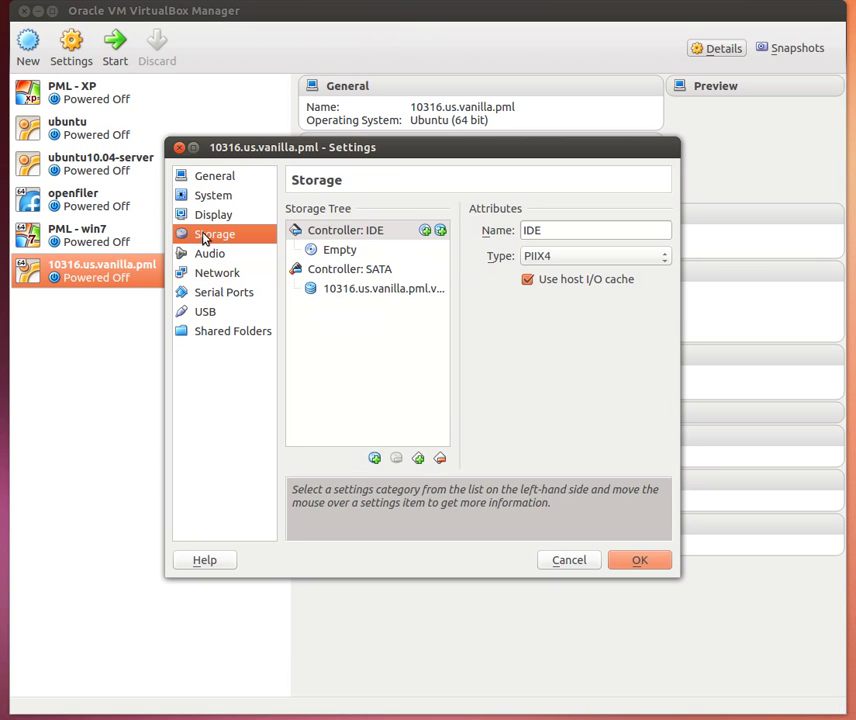
pyautogui.click(332, 252)
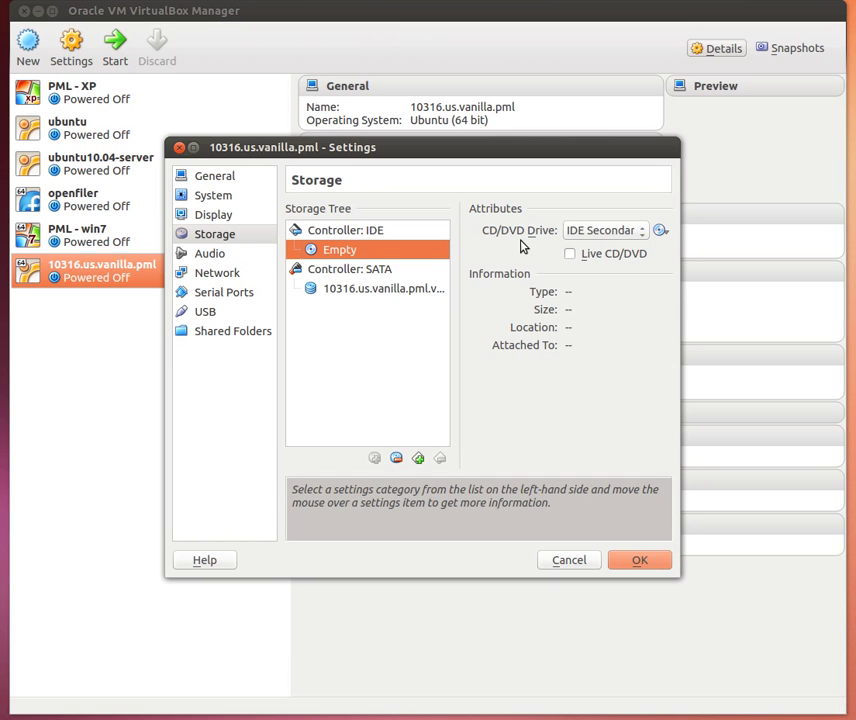
pyautogui.click(660, 231)
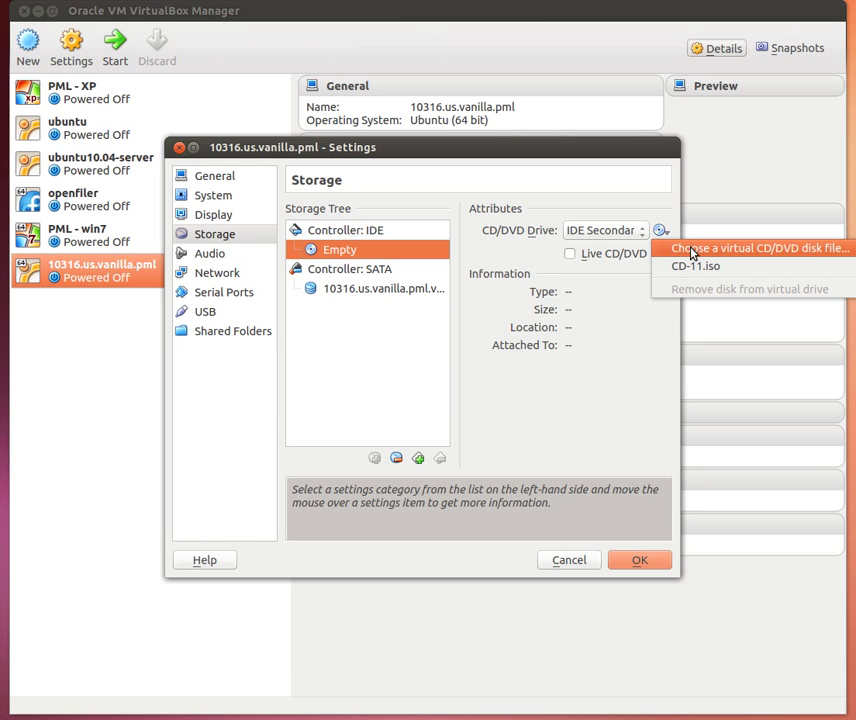
pyautogui.click(690, 250)
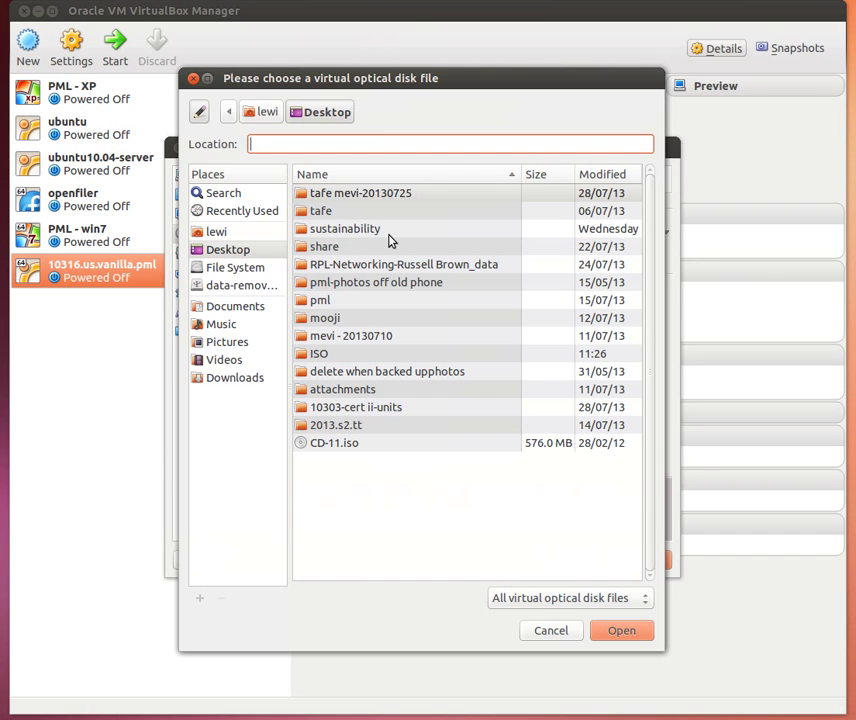
pyautogui.click(320, 354)
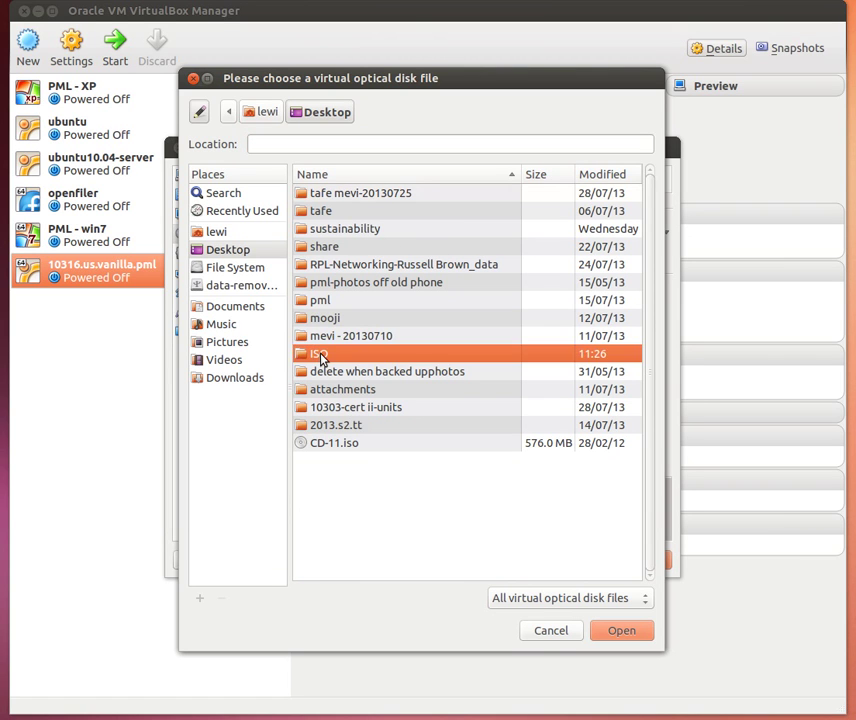
pyautogui.doubleClick(320, 354)
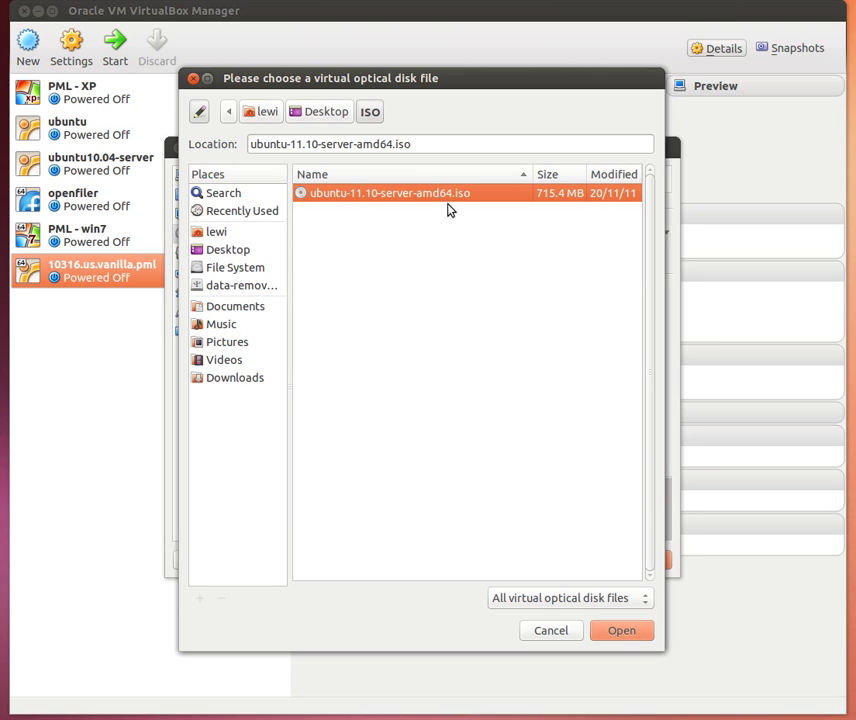
pyautogui.click(617, 630)
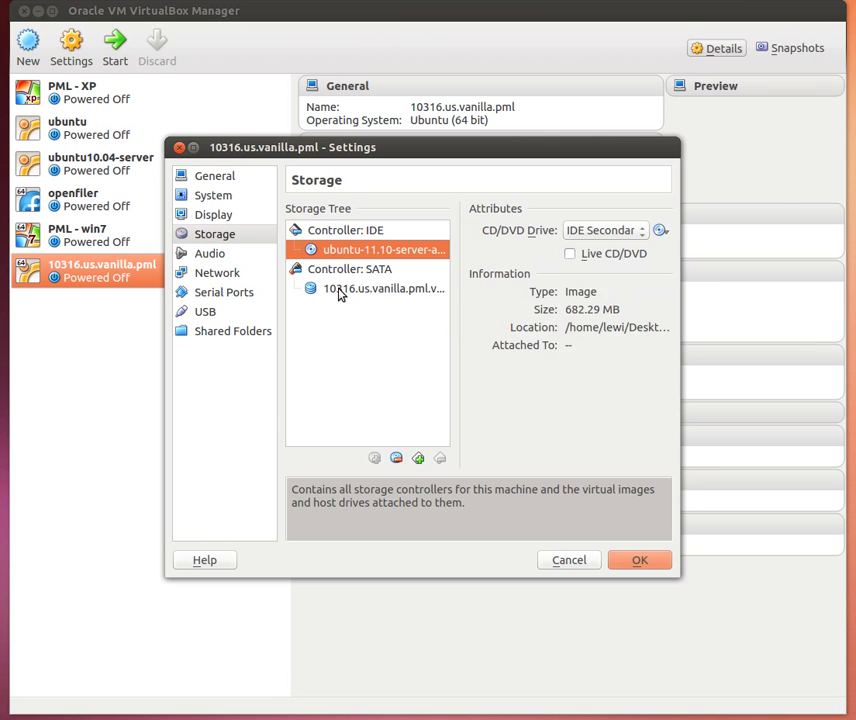
pyautogui.click(634, 565)
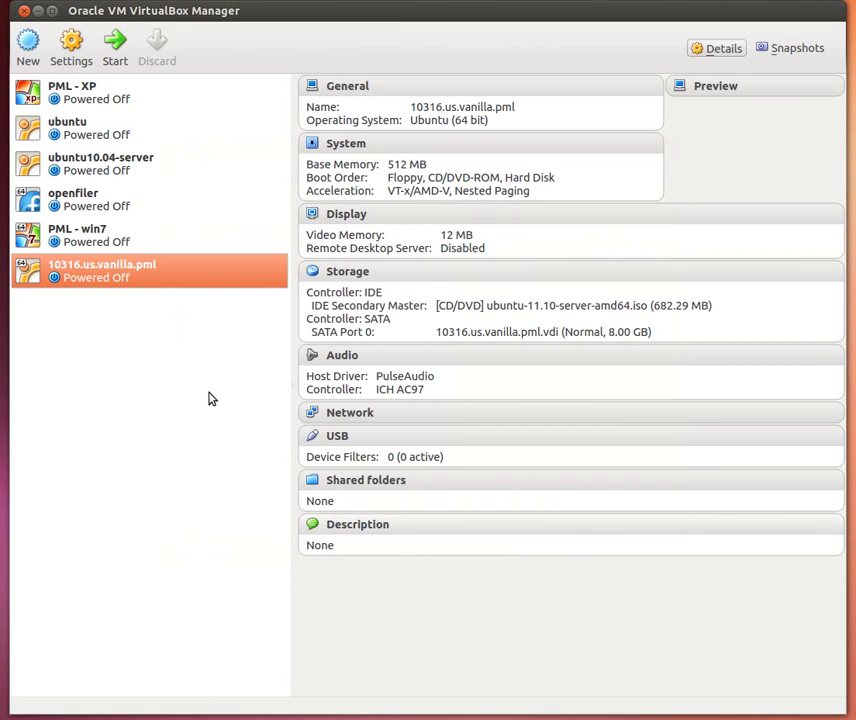